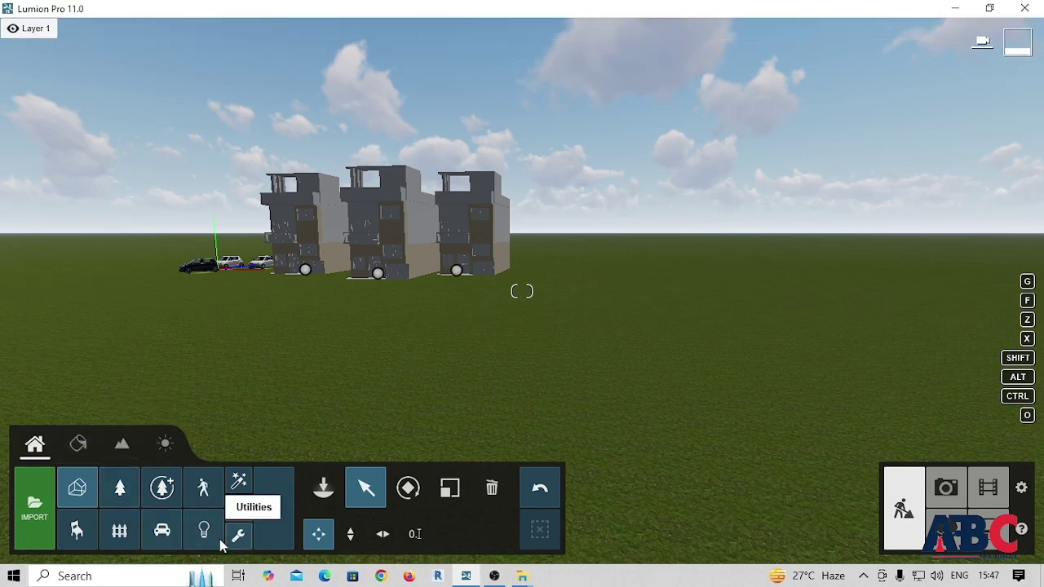
# Step: Pick a fountain from the Effects Fountains category and place several on the grass
pyautogui.click(240, 485)
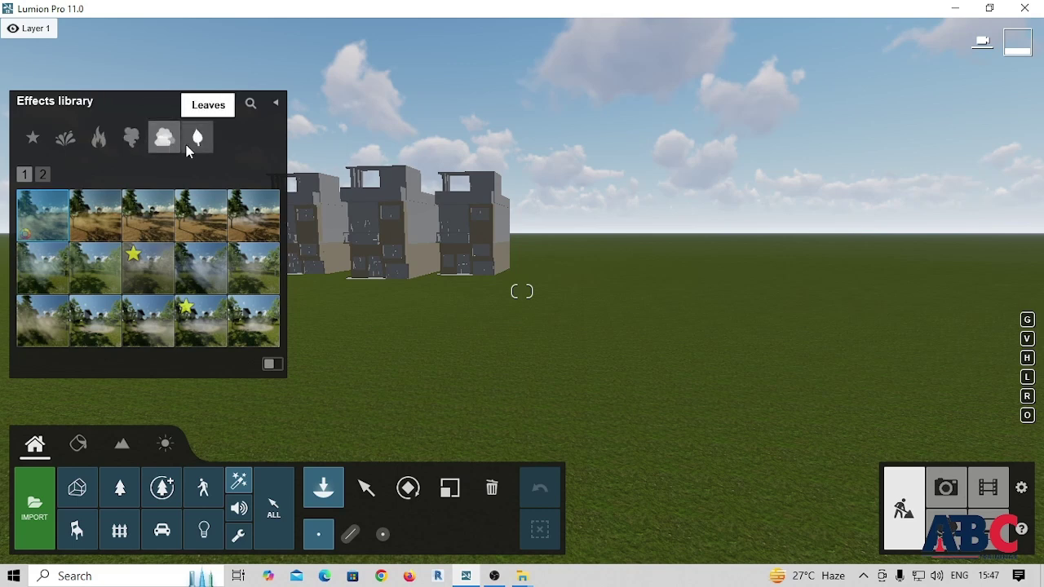
pyautogui.moveTo(95, 216)
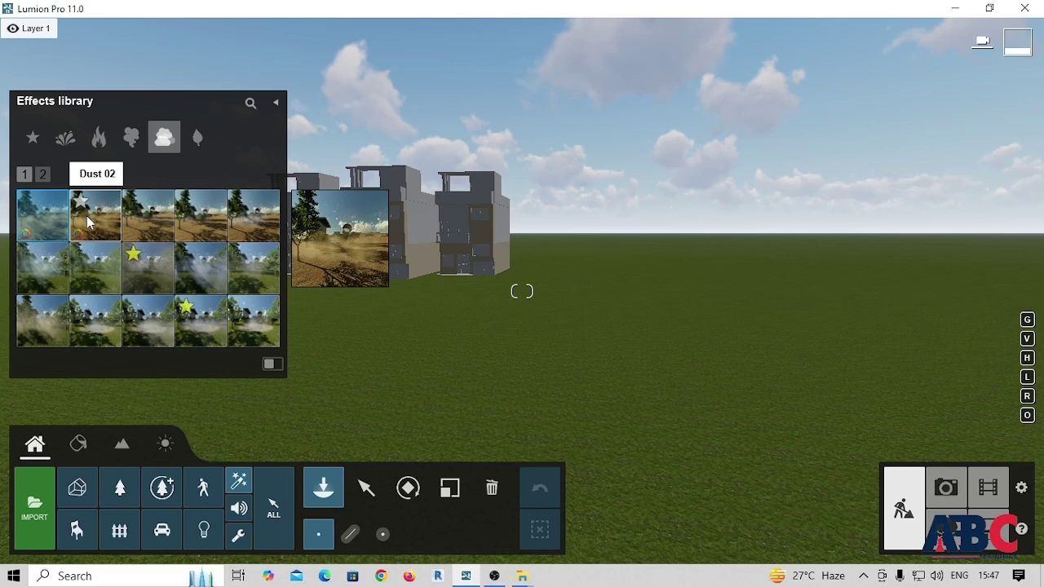
pyautogui.click(69, 144)
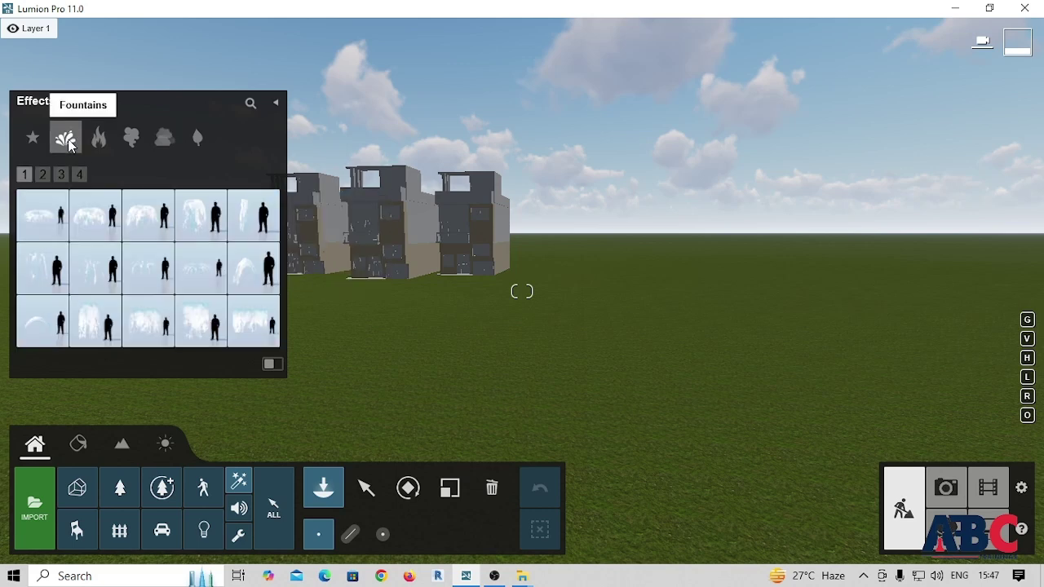
pyautogui.moveTo(147, 215)
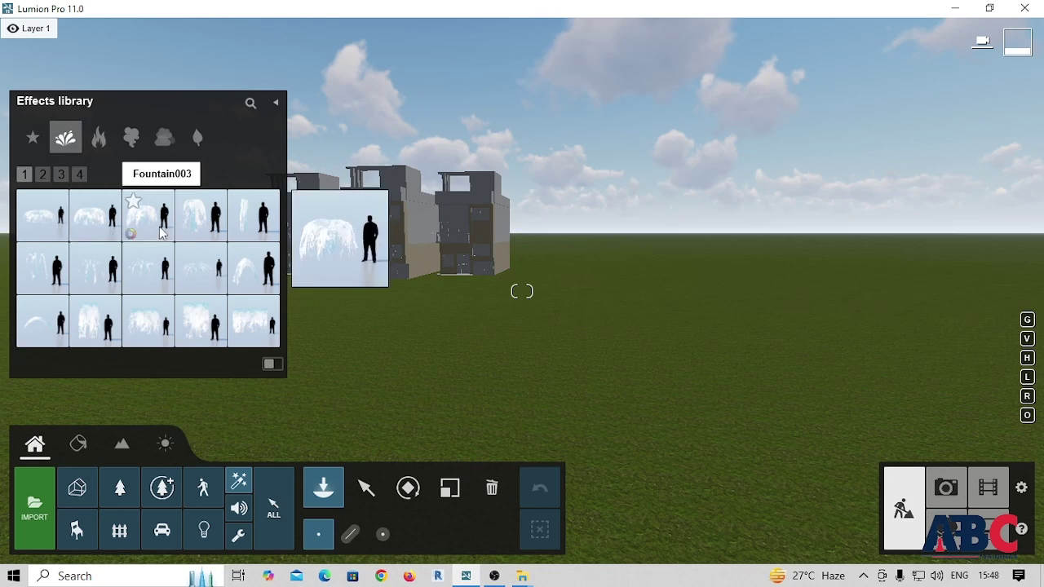
pyautogui.click(87, 230)
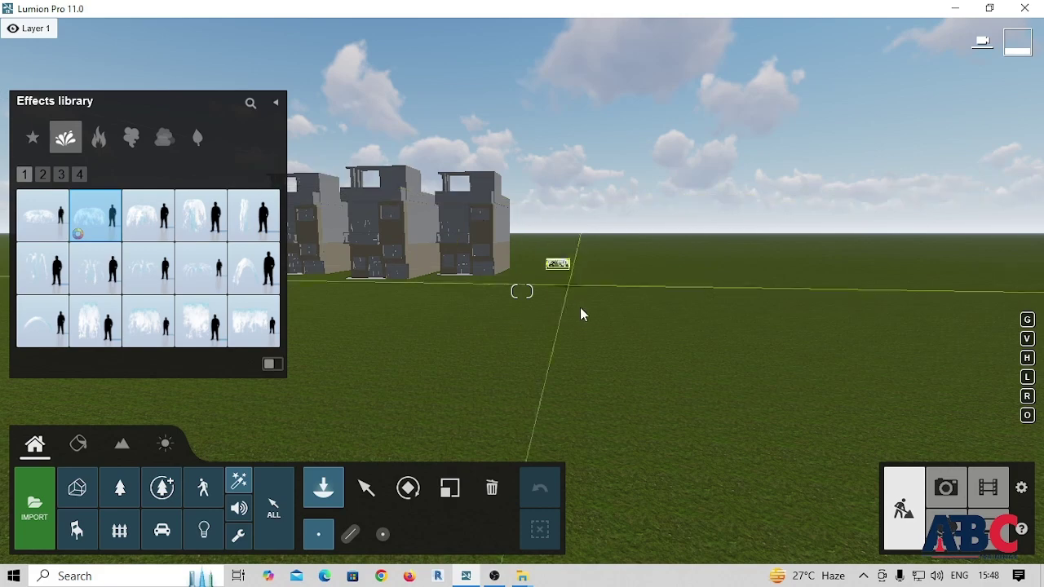
pyautogui.click(594, 303)
pyautogui.press('w')
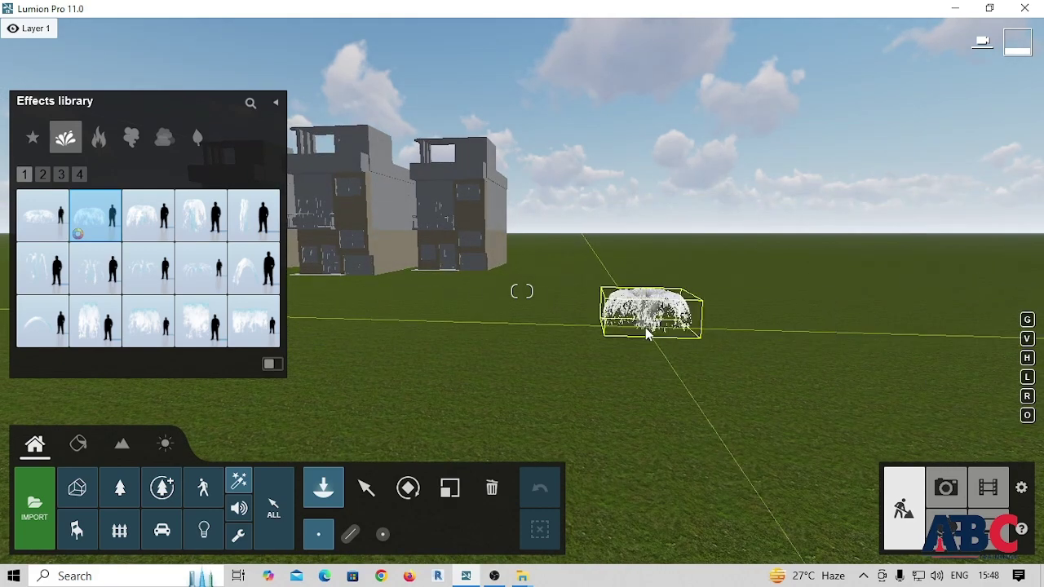
pyautogui.click(646, 333)
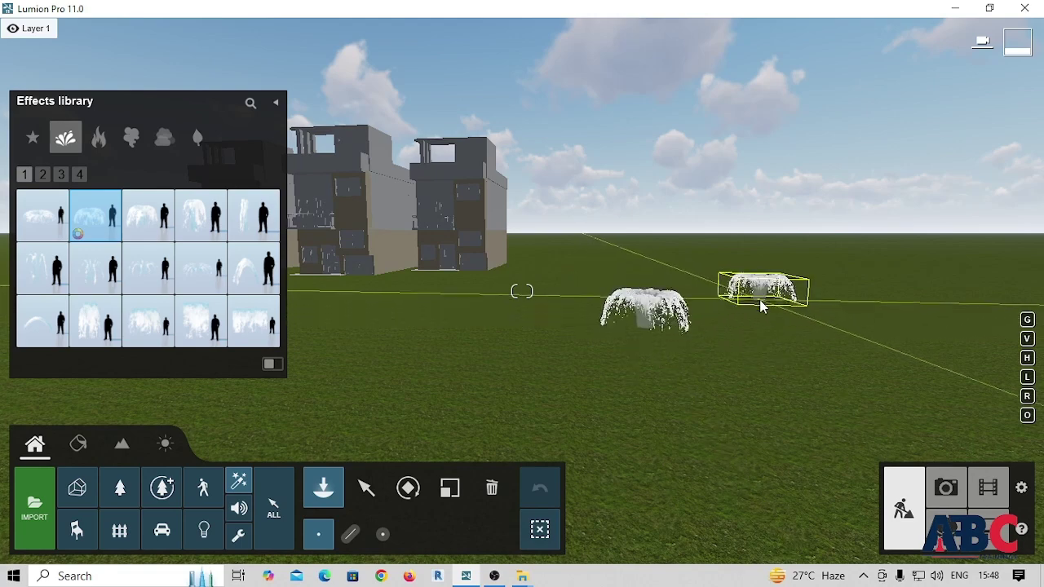
pyautogui.click(760, 307)
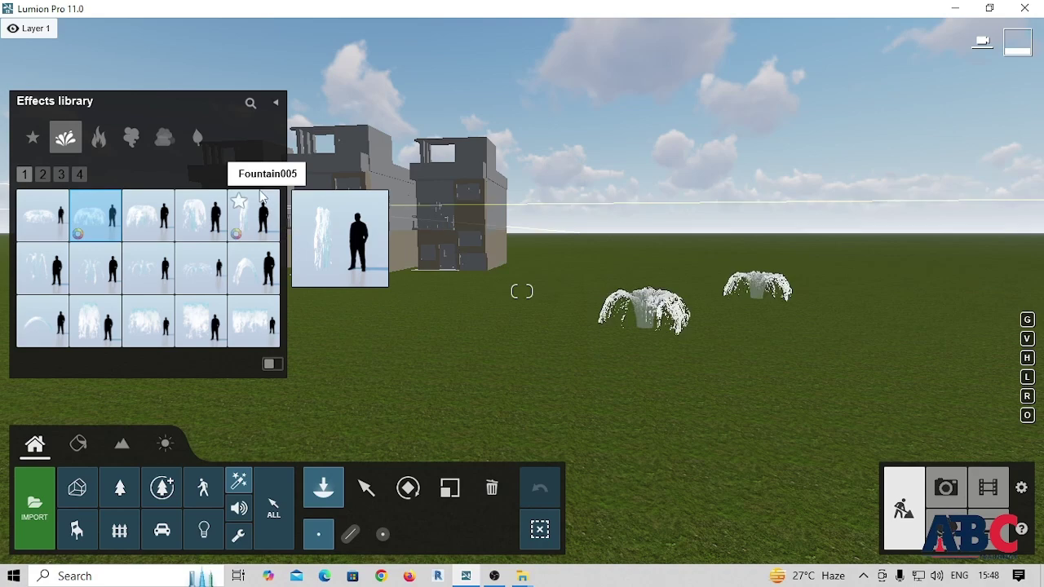
# Step: Place four fire 06 effects on the grass among the fountains
pyautogui.click(98, 137)
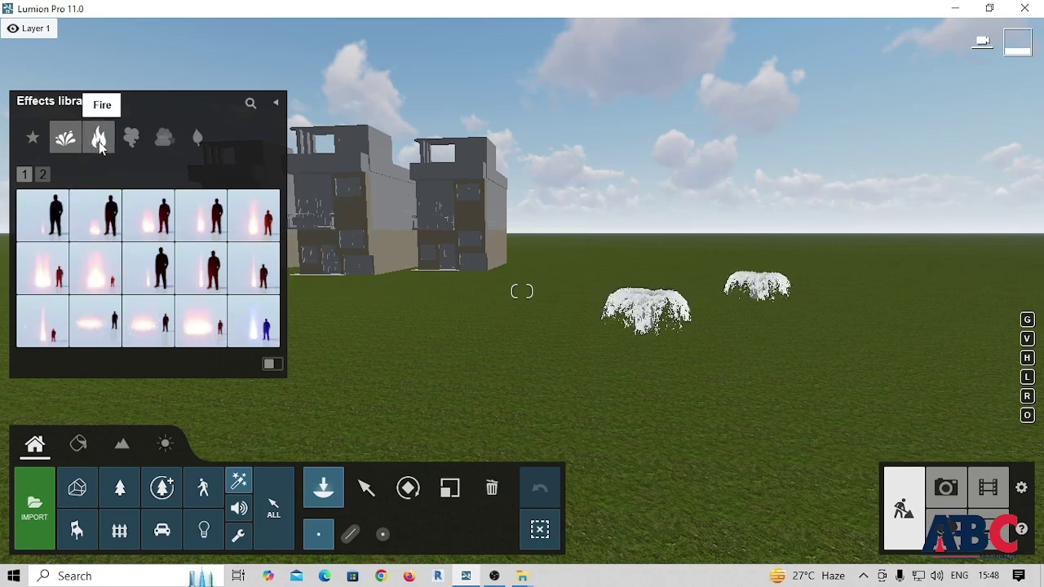
pyautogui.click(106, 276)
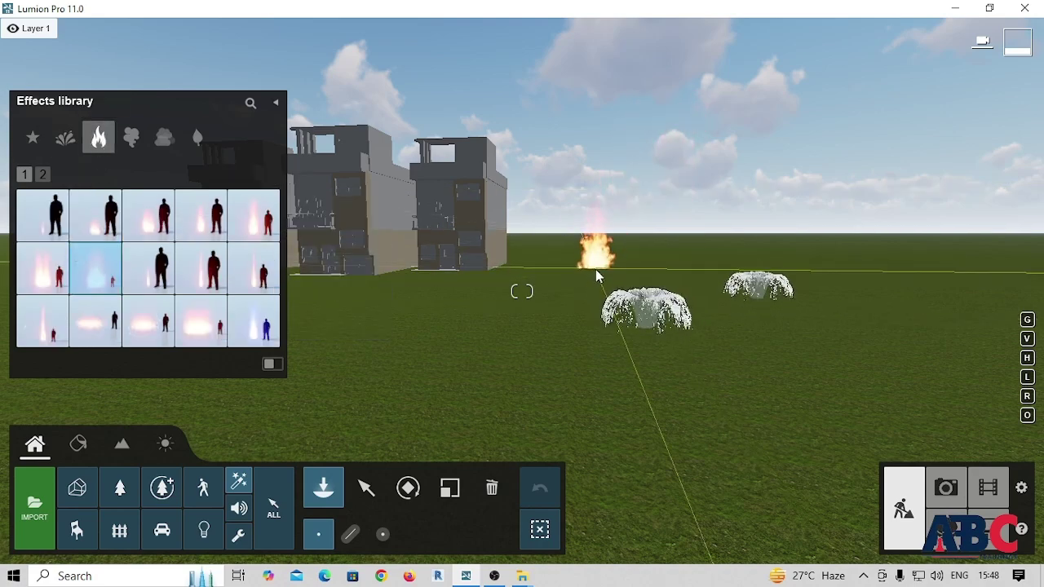
pyautogui.press('w')
pyautogui.click(528, 303)
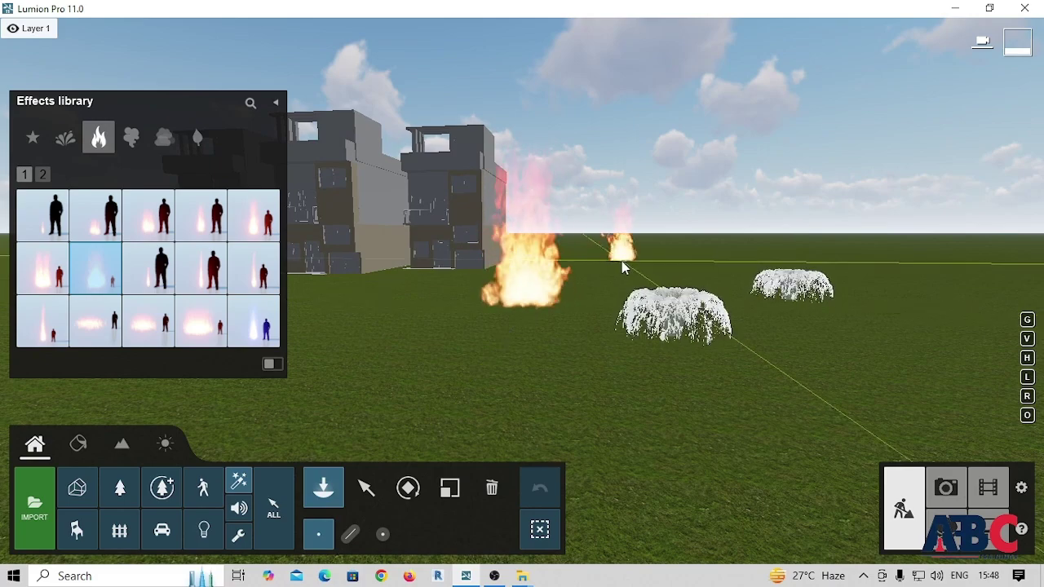
pyautogui.click(621, 261)
pyautogui.click(762, 265)
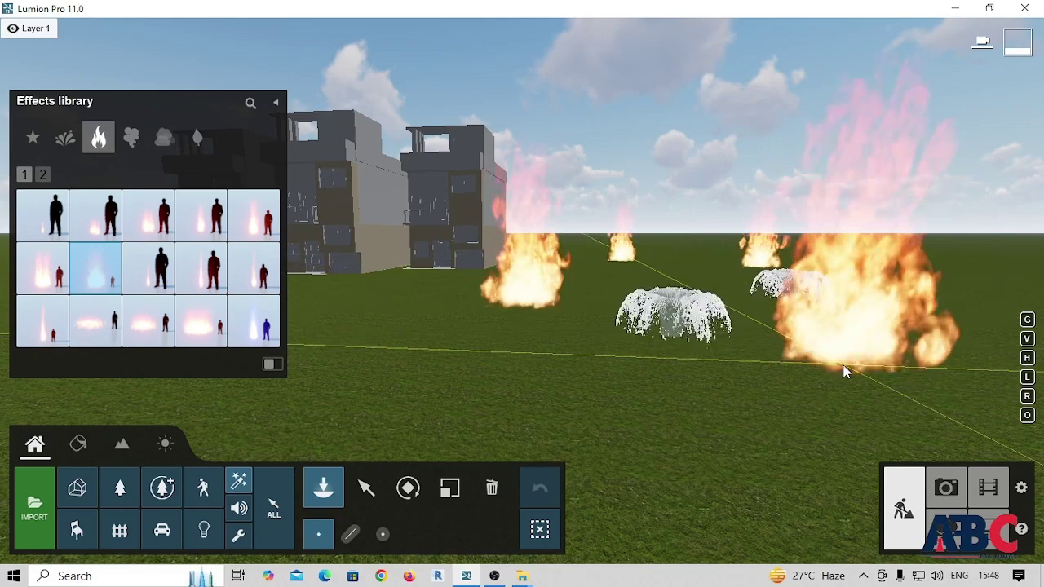
pyautogui.press('s')
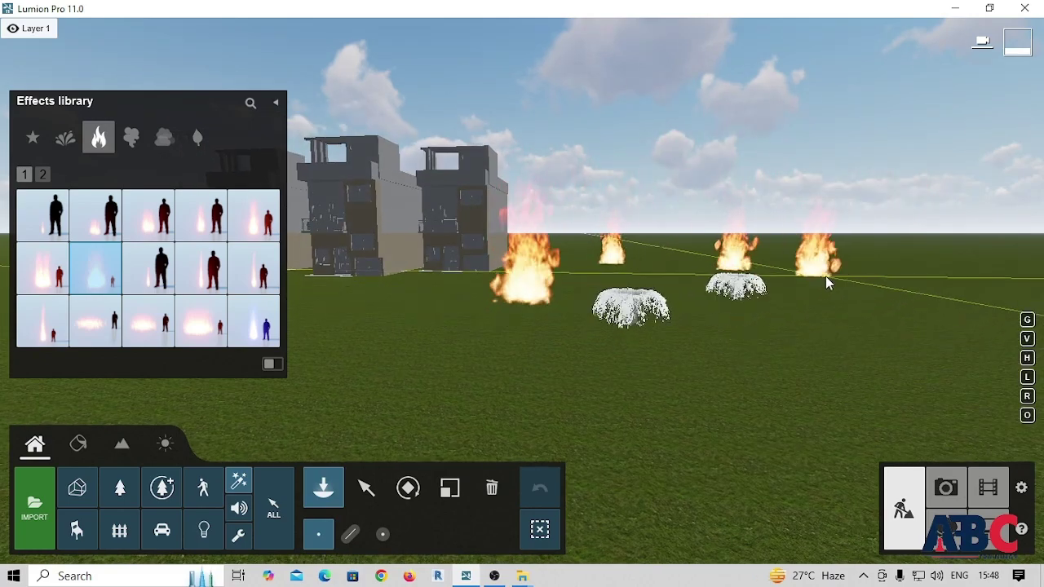
pyautogui.click(833, 282)
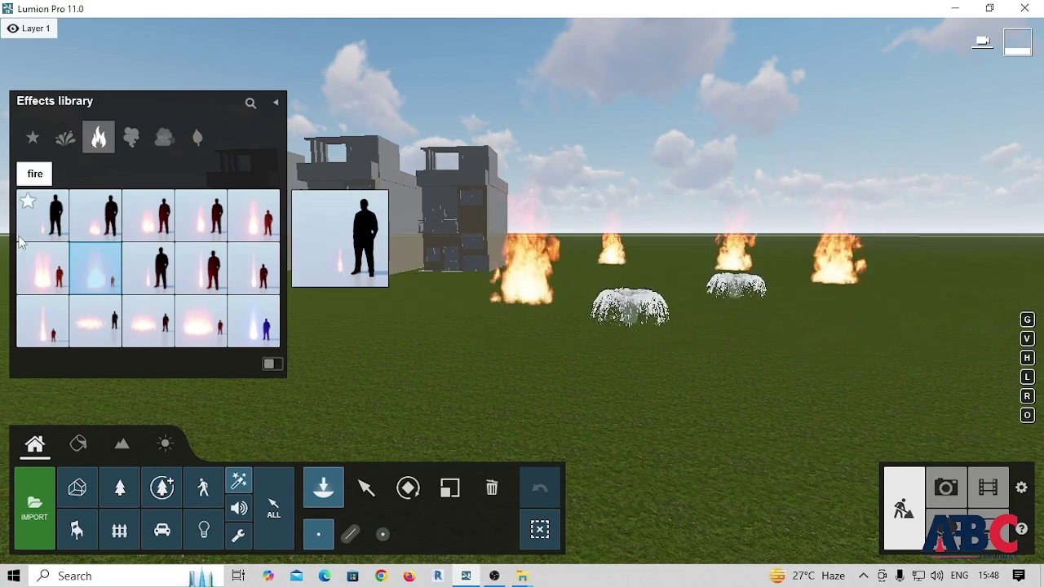
# Step: Place smoke 07 plumes near the buildings and beside the right-hand fire
pyautogui.click(131, 138)
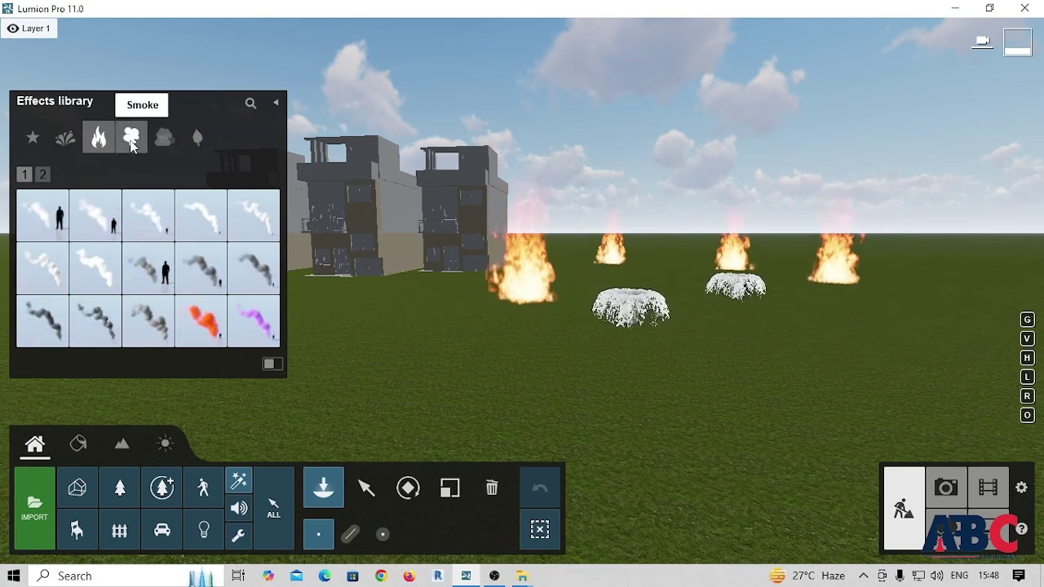
pyautogui.click(96, 271)
pyautogui.click(447, 237)
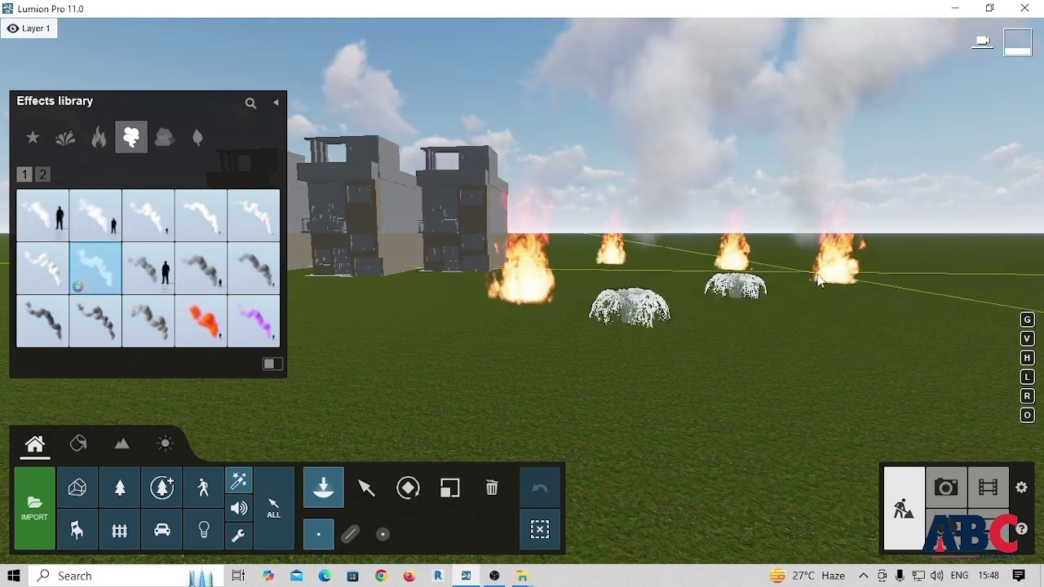
pyautogui.click(914, 284)
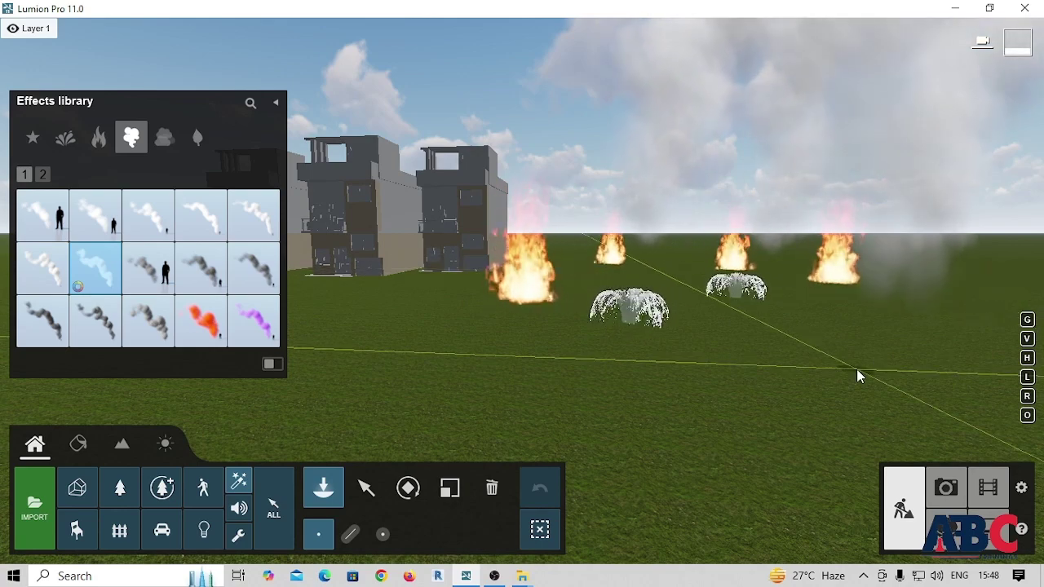
pyautogui.moveTo(538, 372); pyautogui.dragTo(532, 359, button='right')
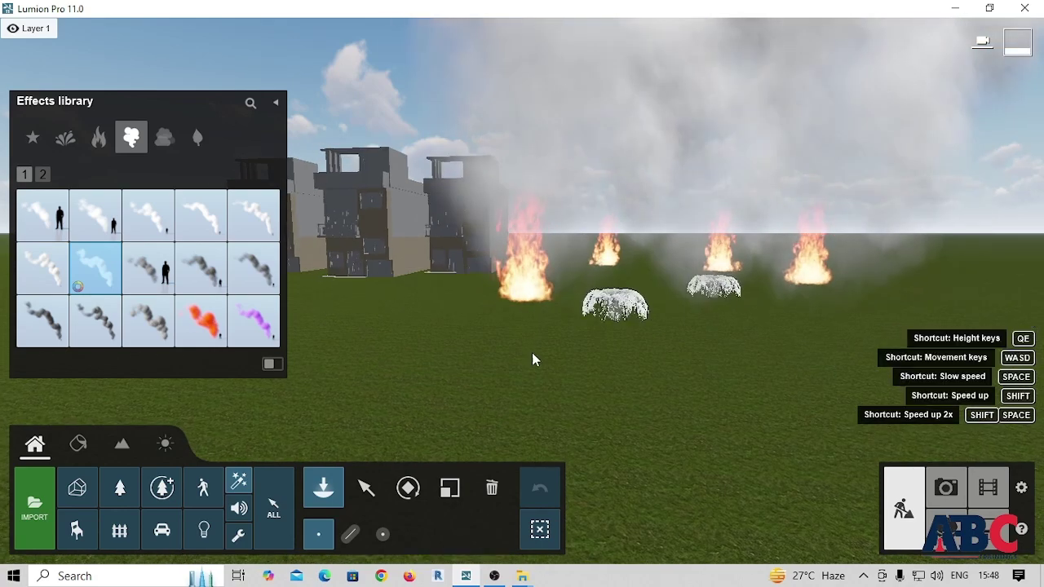
pyautogui.click(164, 137)
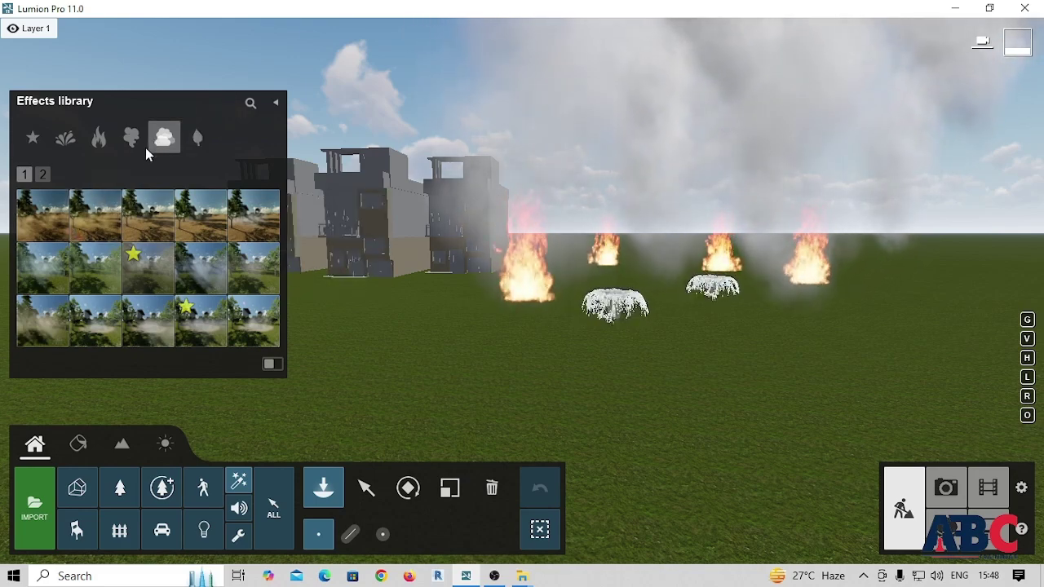
pyautogui.moveTo(201, 215)
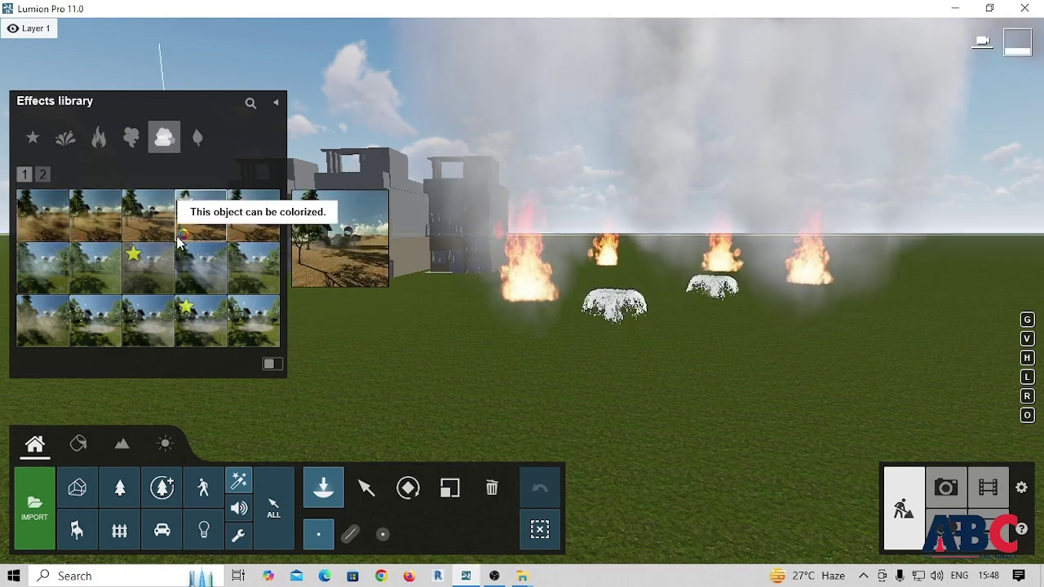
# Step: Select a fog effect from the Fog category and pan across the scene
pyautogui.click(147, 266)
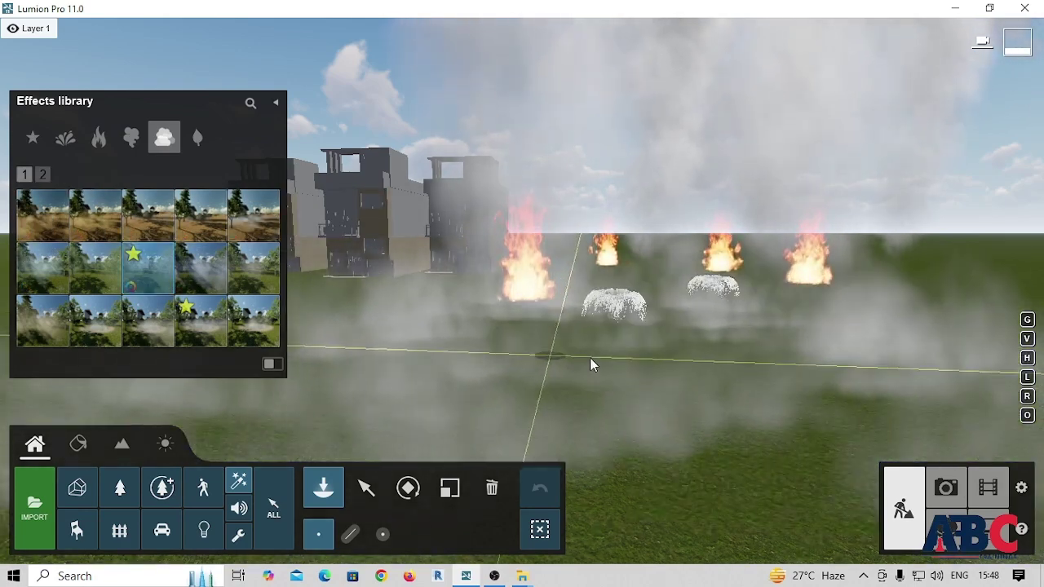
pyautogui.moveTo(595, 356)
pyautogui.mouseDown(button='right')
pyautogui.moveTo(500, 341)
pyautogui.moveTo(783, 307)
pyautogui.mouseUp(button='right')
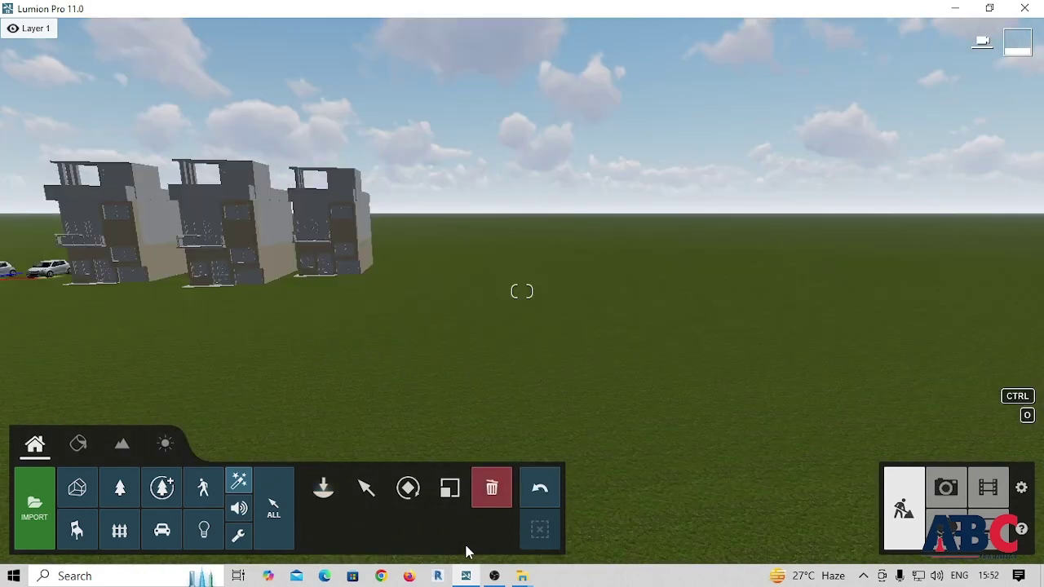
# Step: Place the first Leaves effect as falling-leaf patches on the grass
pyautogui.click(237, 487)
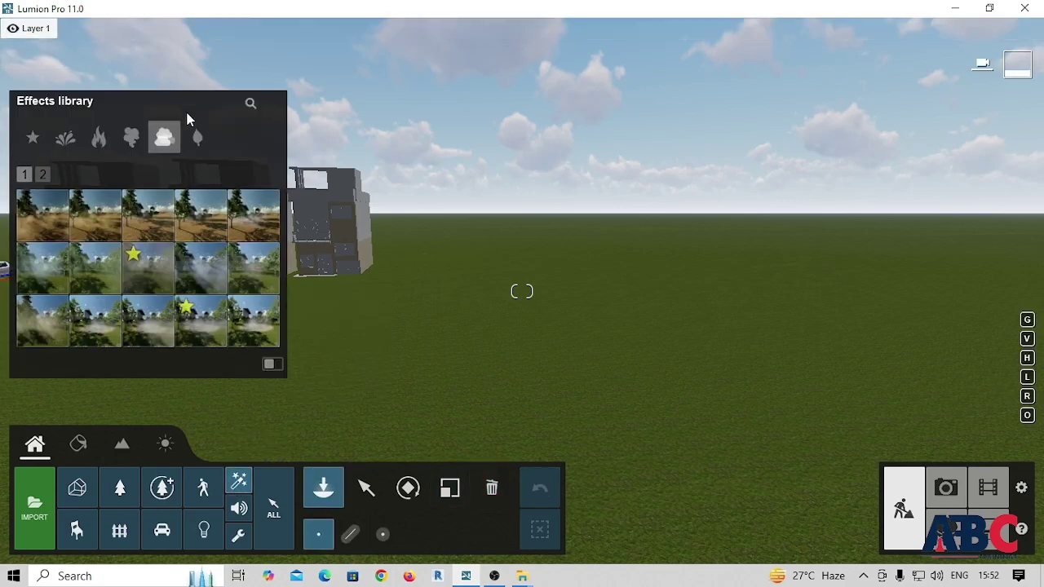
pyautogui.click(197, 142)
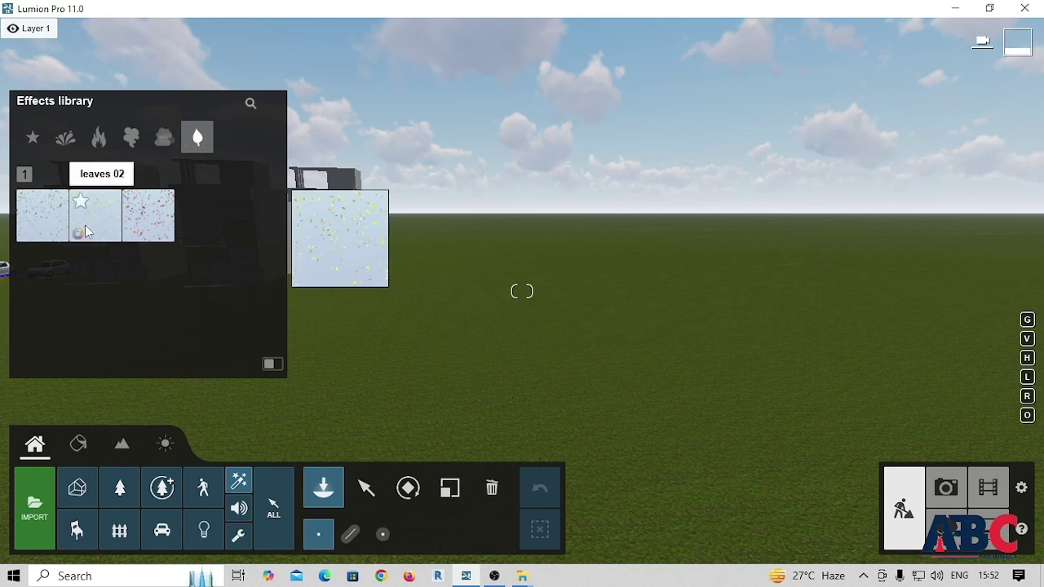
pyautogui.click(37, 230)
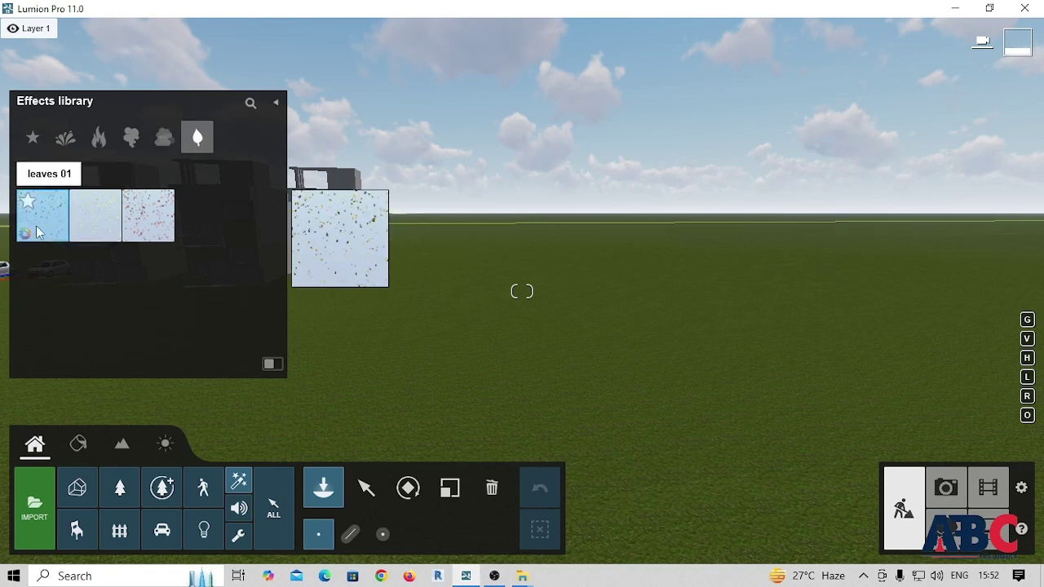
pyautogui.moveTo(573, 297); pyautogui.dragTo(584, 299, button='right')
pyautogui.click(577, 306)
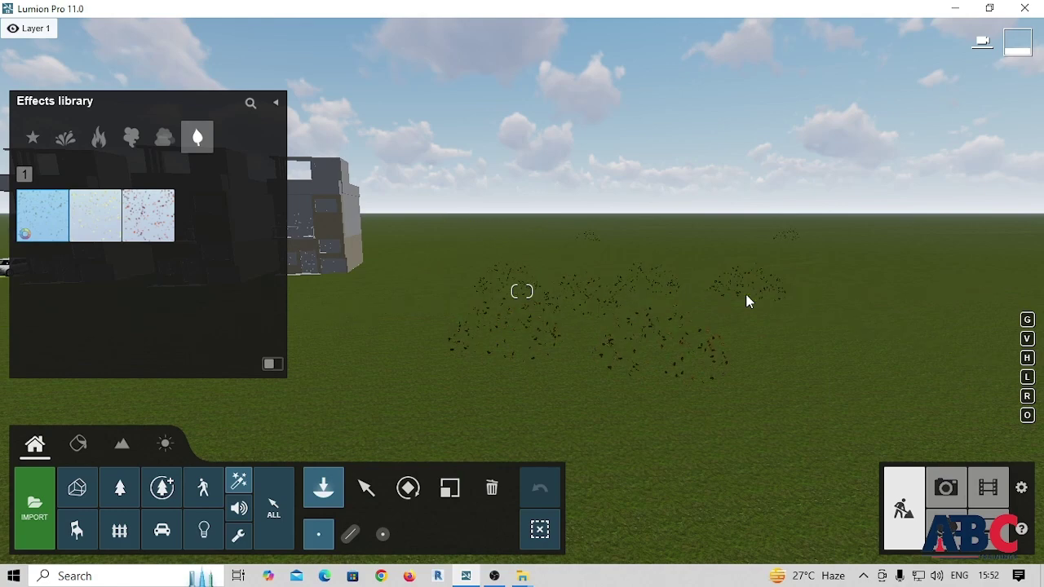
pyautogui.moveTo(745, 293); pyautogui.dragTo(661, 292, button='right')
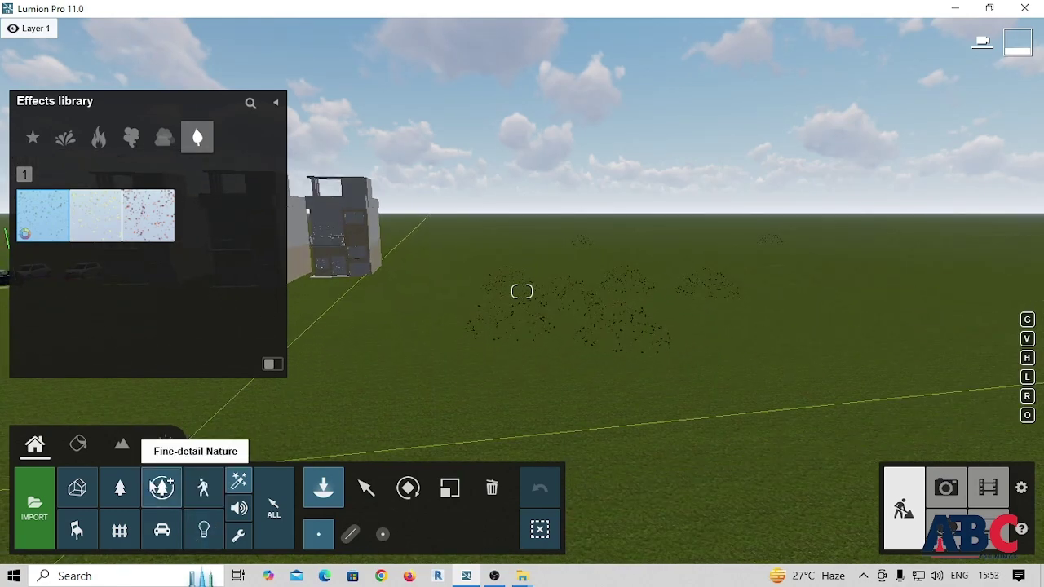
# Step: Open the Sound library and view the Nature, then People, sound categories
pyautogui.click(239, 509)
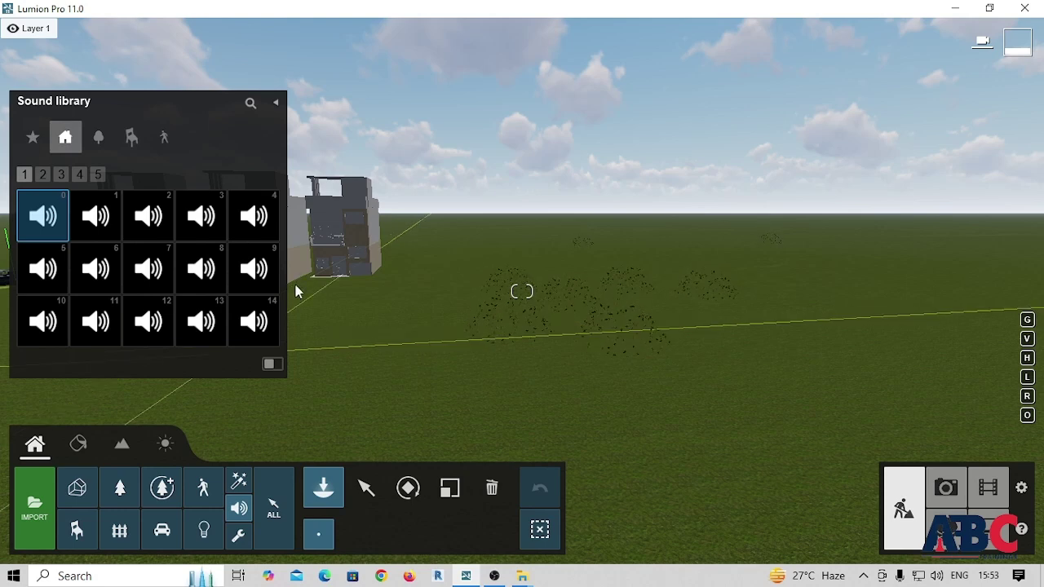
pyautogui.click(97, 140)
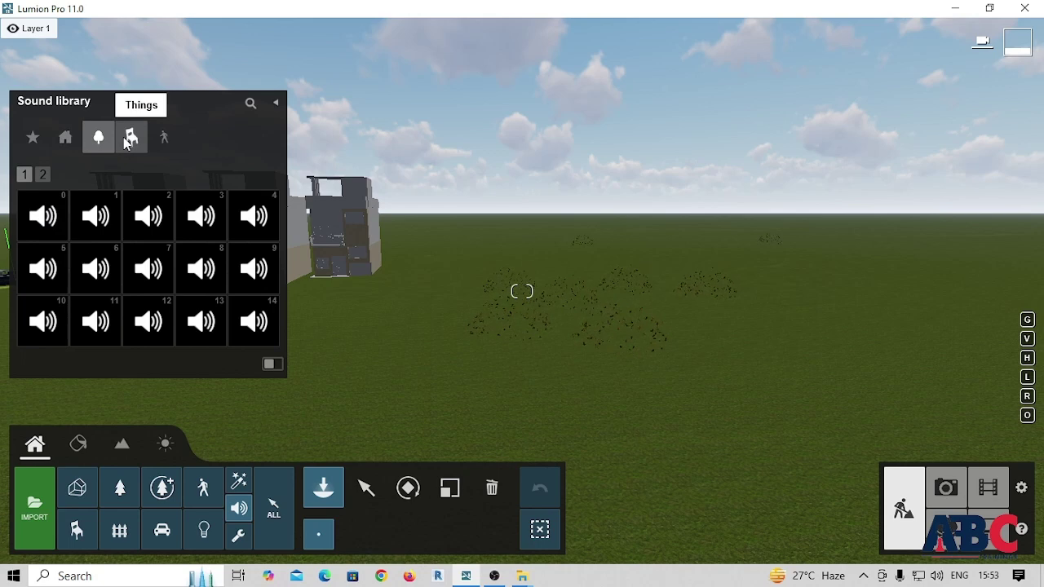
pyautogui.click(165, 139)
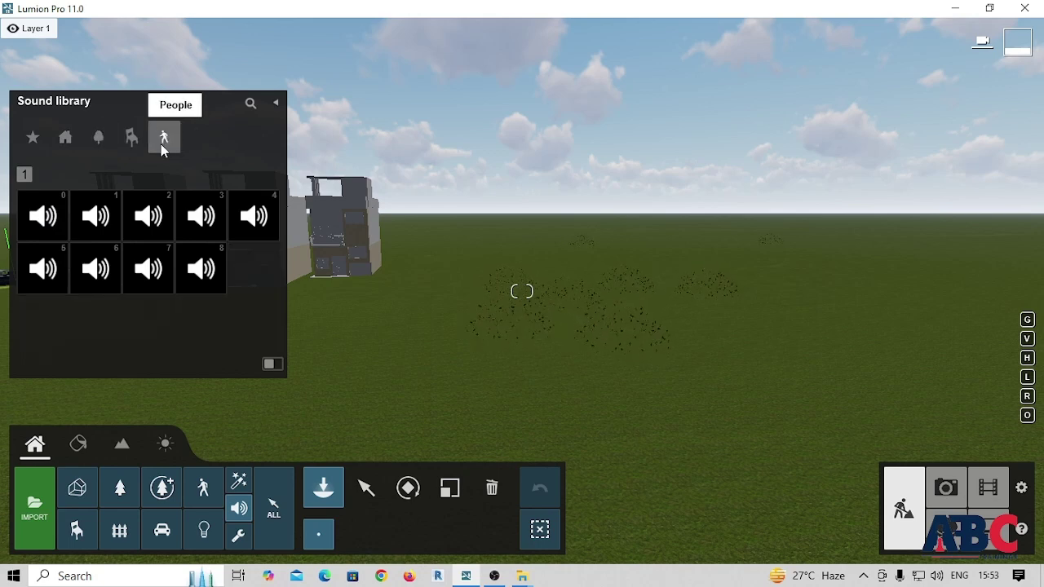
# Step: Place BarTable 002 bar tables from the Indoor Tables category on the grass
pyautogui.click(77, 530)
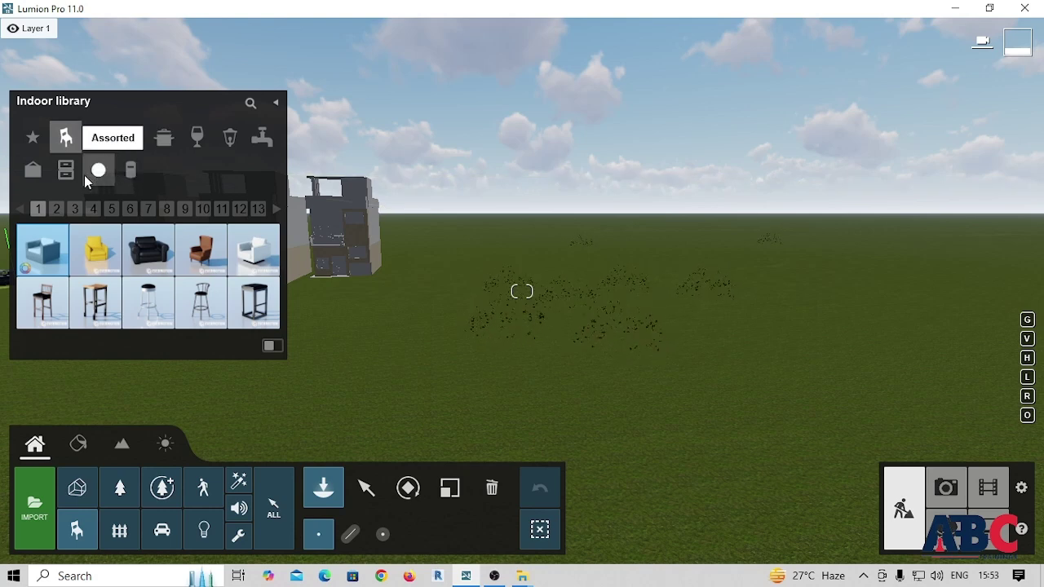
pyautogui.click(98, 139)
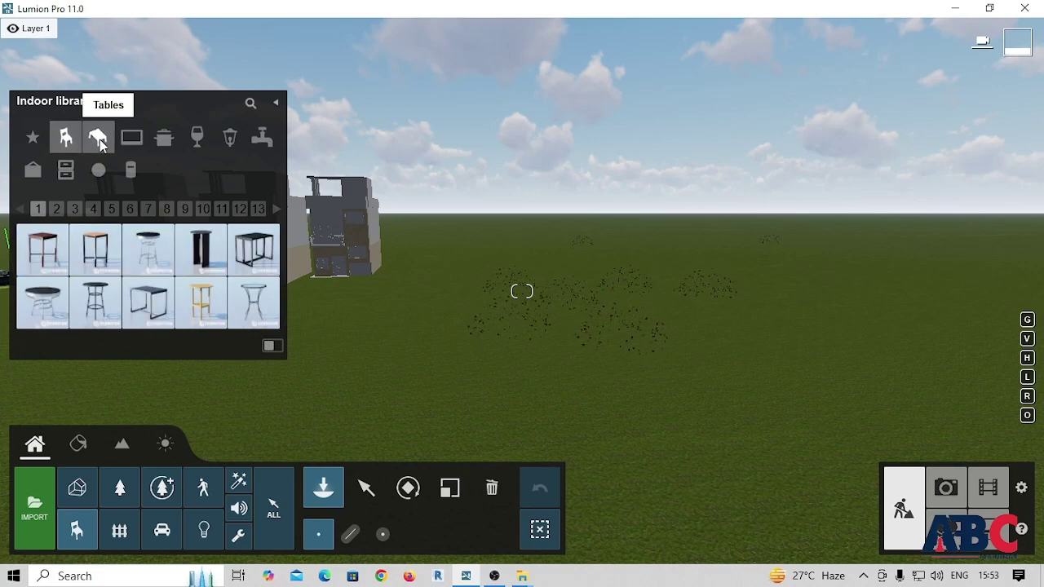
pyautogui.click(102, 255)
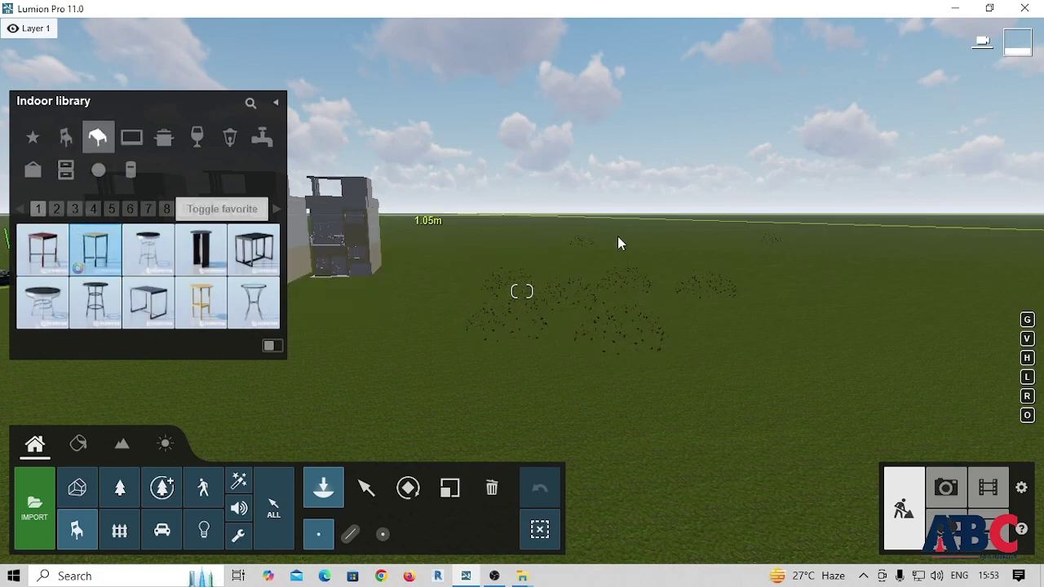
pyautogui.moveTo(400, 351); pyautogui.dragTo(418, 337, button='right')
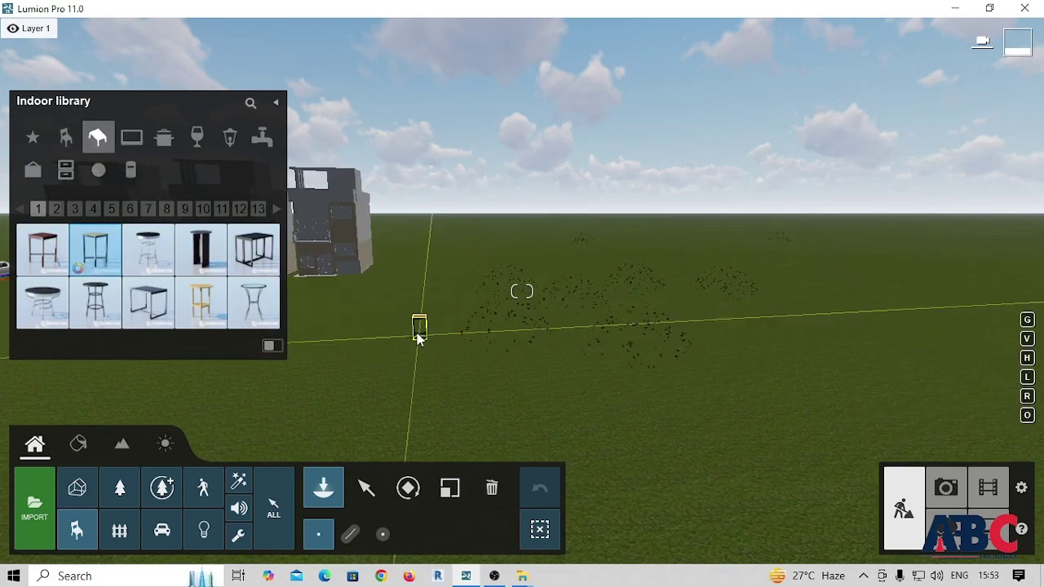
pyautogui.click(414, 330)
pyautogui.click(500, 363)
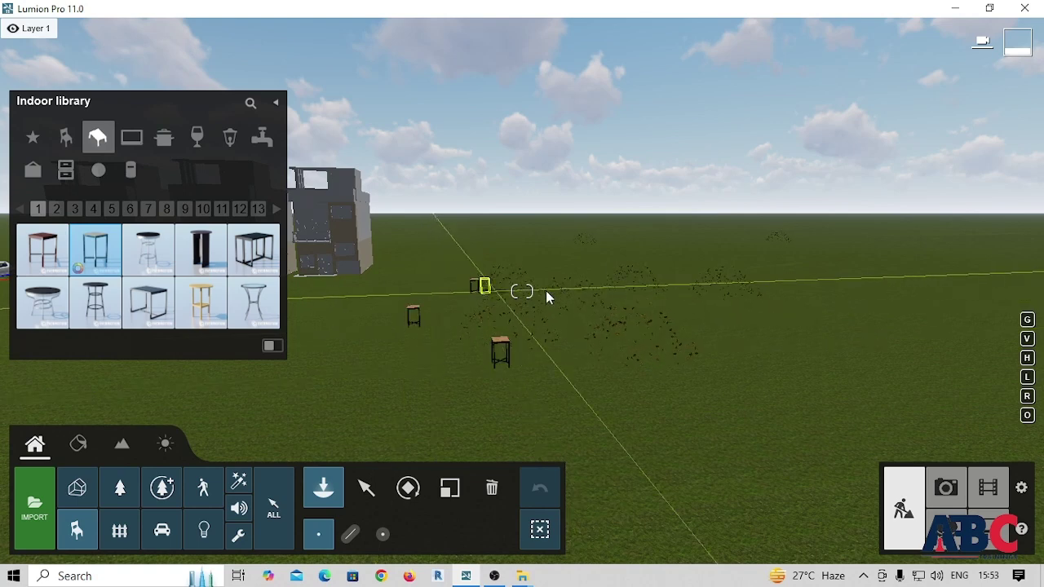
pyautogui.click(164, 137)
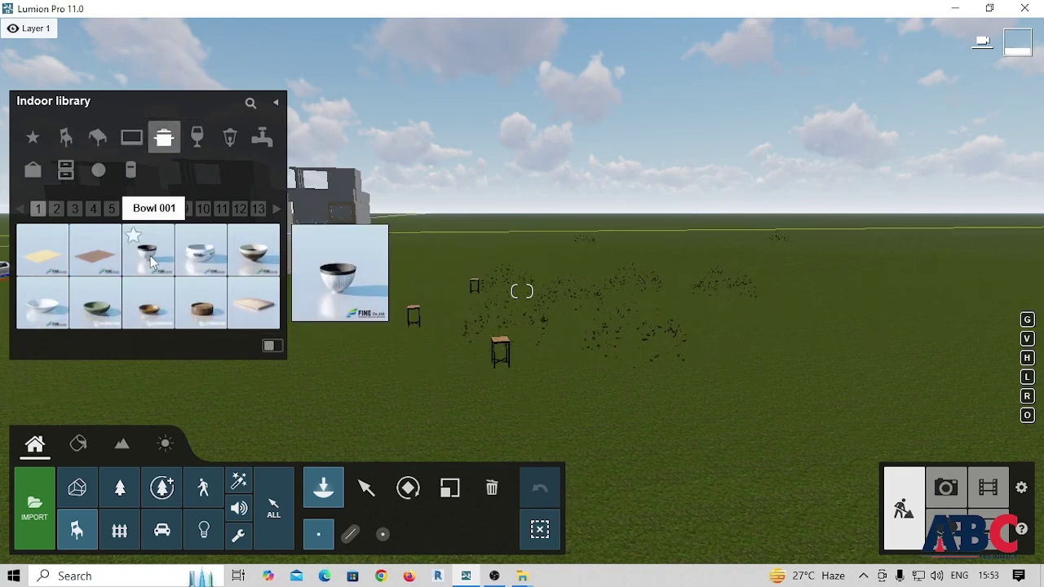
pyautogui.moveTo(95, 250)
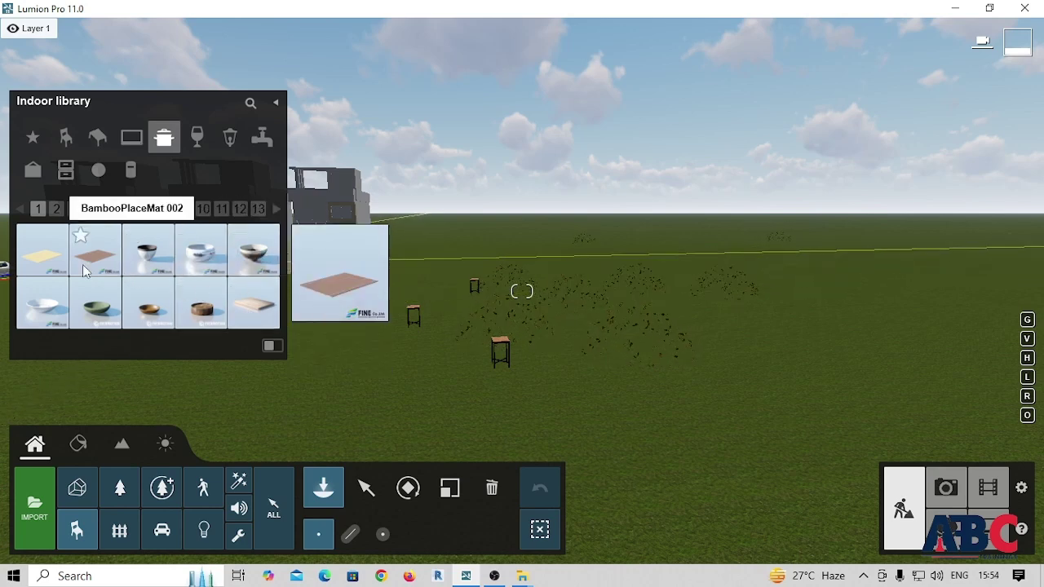
# Step: Browse the Kitchen, Tables and Food indoor categories, trying a bamboo place mat and apple
pyautogui.click(50, 263)
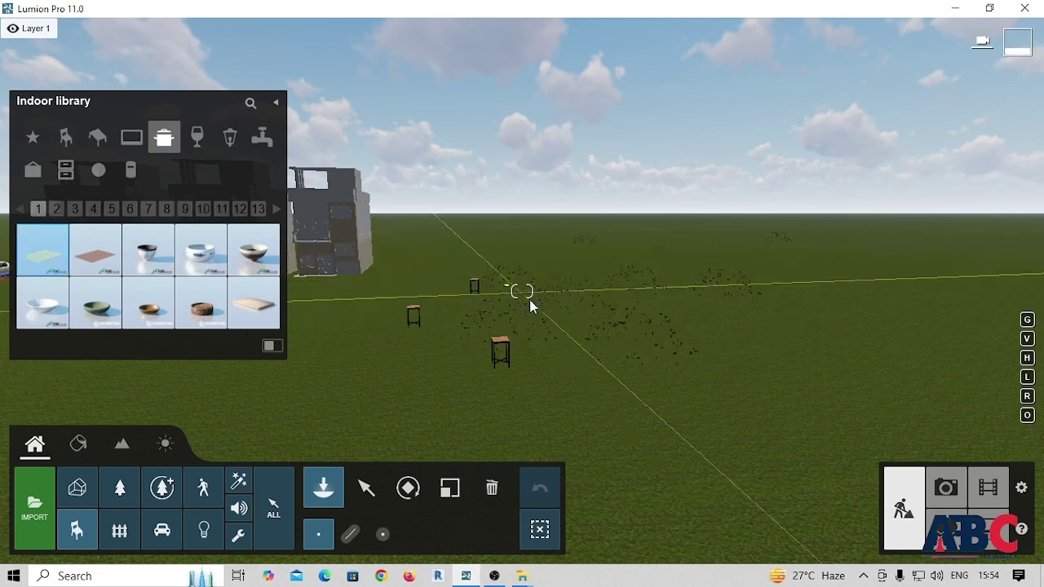
pyautogui.scroll(5, 397, 289)
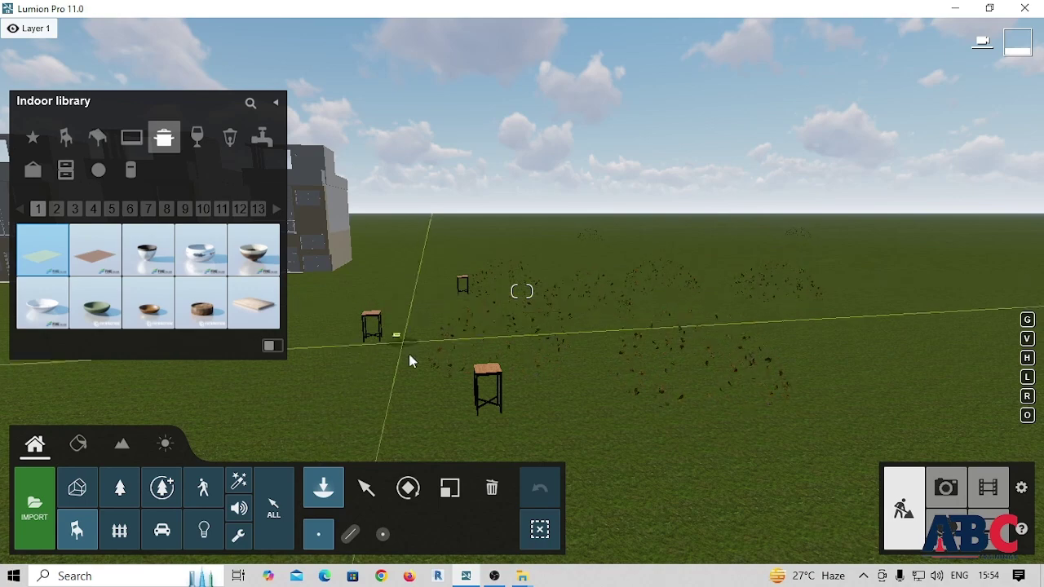
pyautogui.scroll(3, 410, 361)
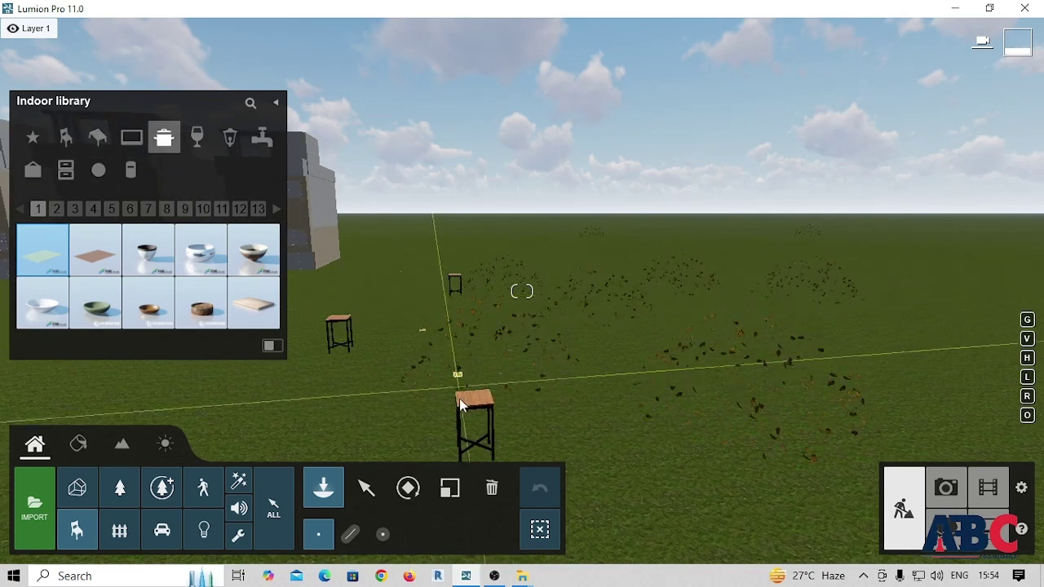
pyautogui.click(97, 138)
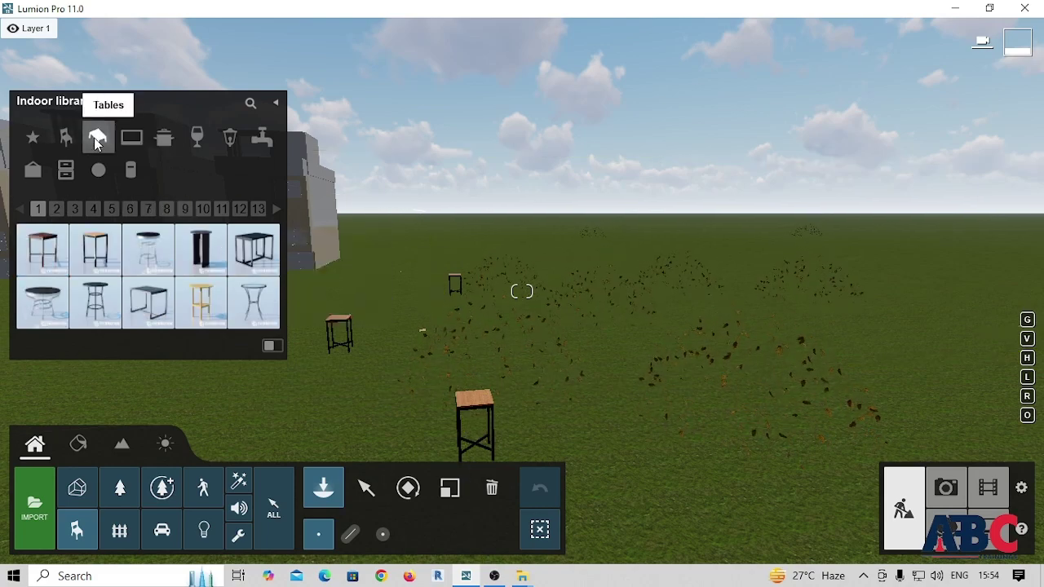
pyautogui.click(196, 141)
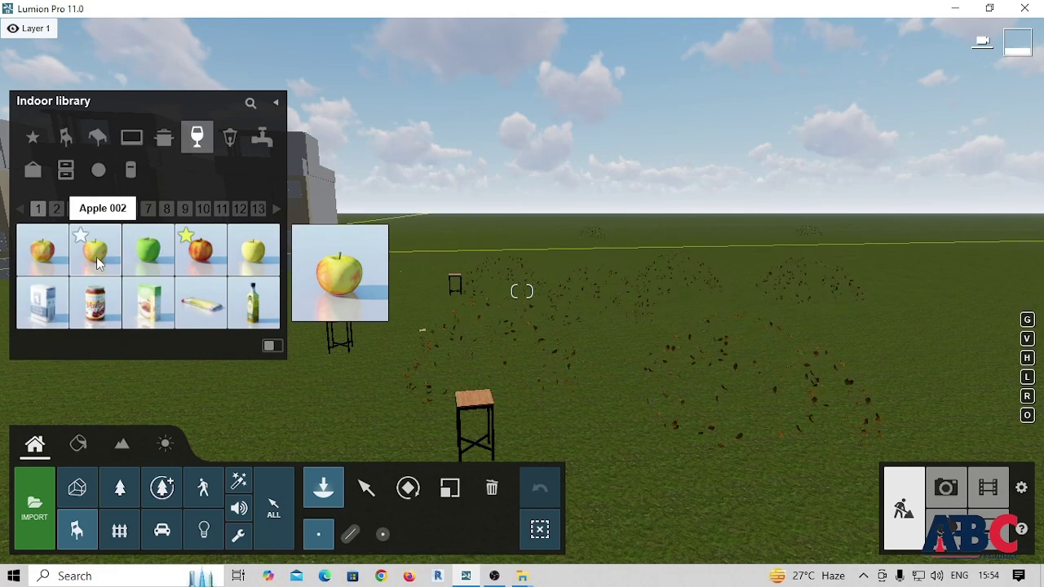
pyautogui.moveTo(201, 248)
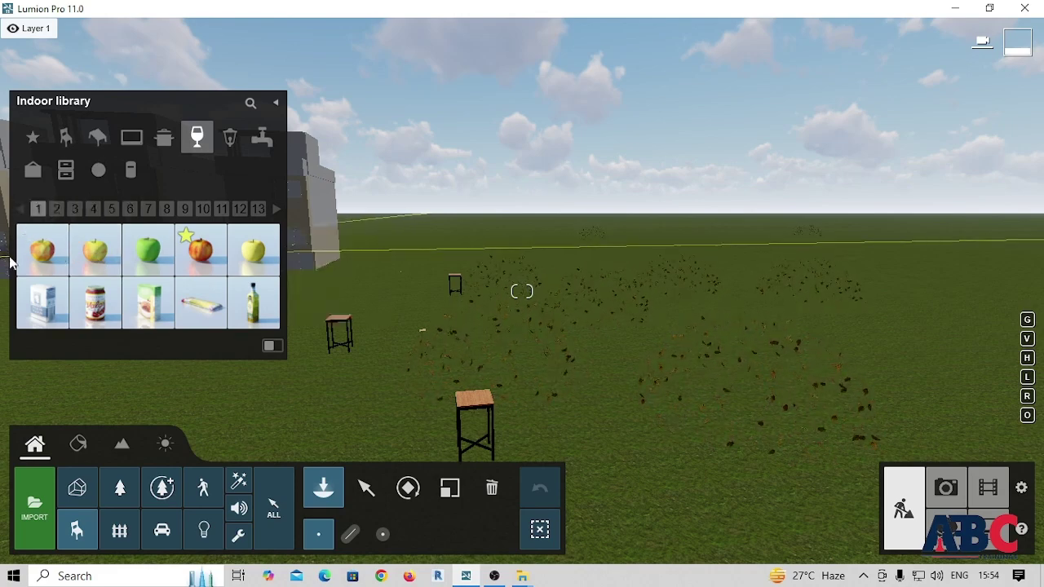
pyautogui.click(42, 252)
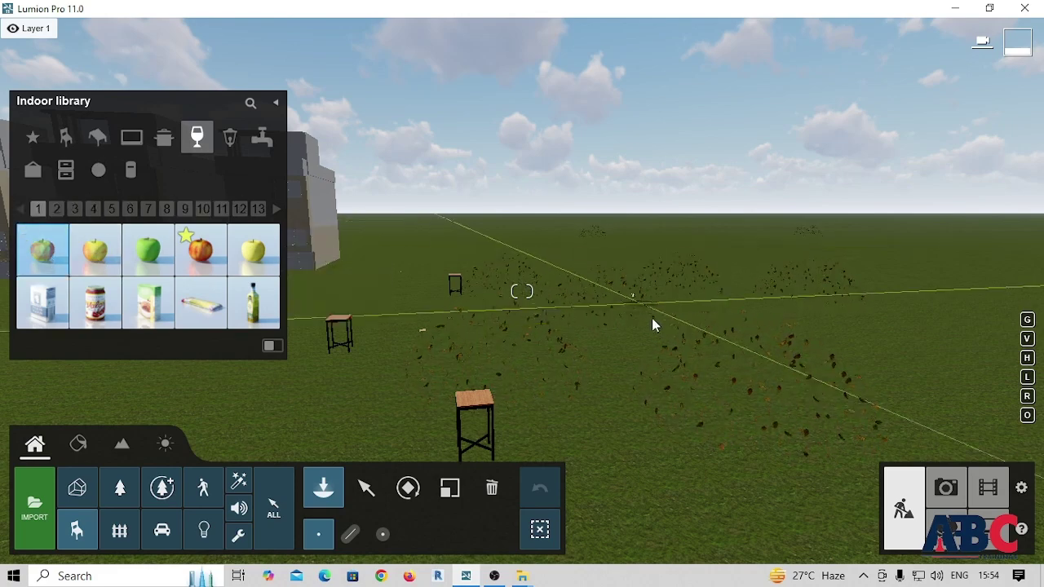
pyautogui.click(203, 208)
pyautogui.moveTo(149, 255)
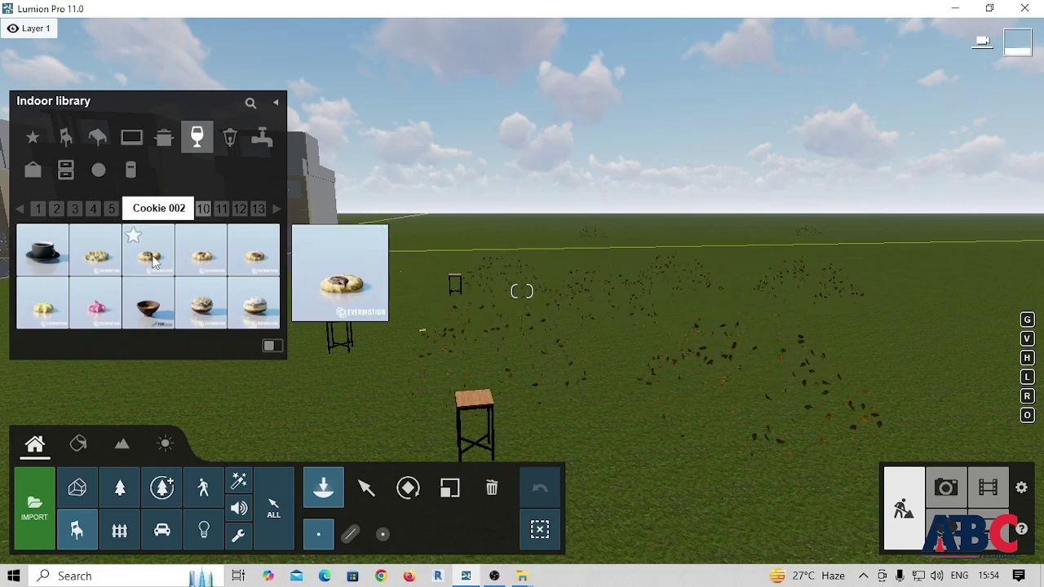
# Step: Choose FloorLamp 005 from indoor Lighting, then switch to a different lamp model
pyautogui.click(231, 145)
pyautogui.moveTo(95, 250)
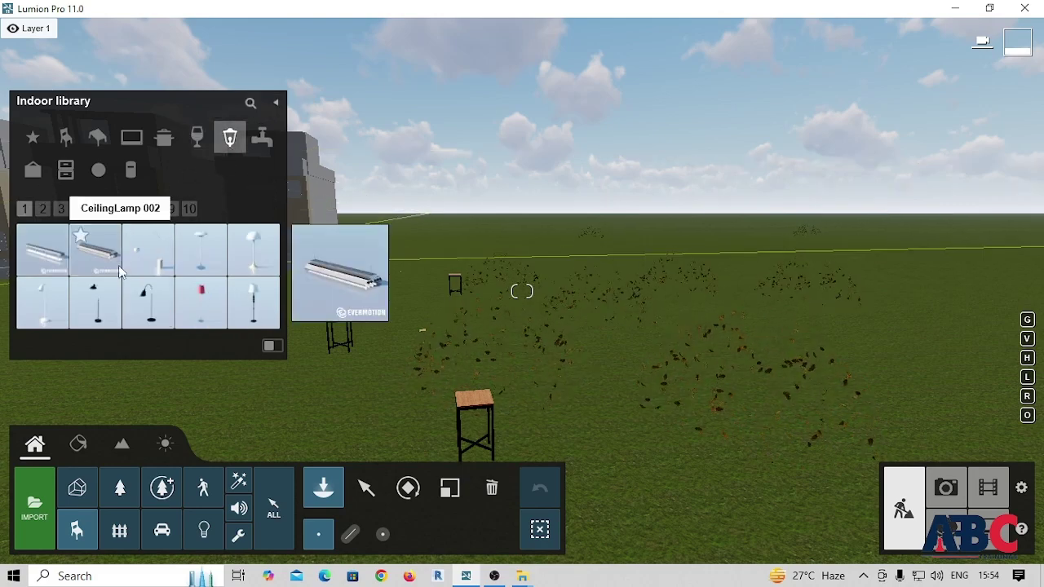
pyautogui.click(146, 303)
pyautogui.moveTo(592, 270)
pyautogui.mouseDown(button='right')
pyautogui.moveTo(340, 269)
pyautogui.moveTo(362, 287)
pyautogui.moveTo(413, 271)
pyautogui.moveTo(367, 296)
pyautogui.mouseUp(button='right')
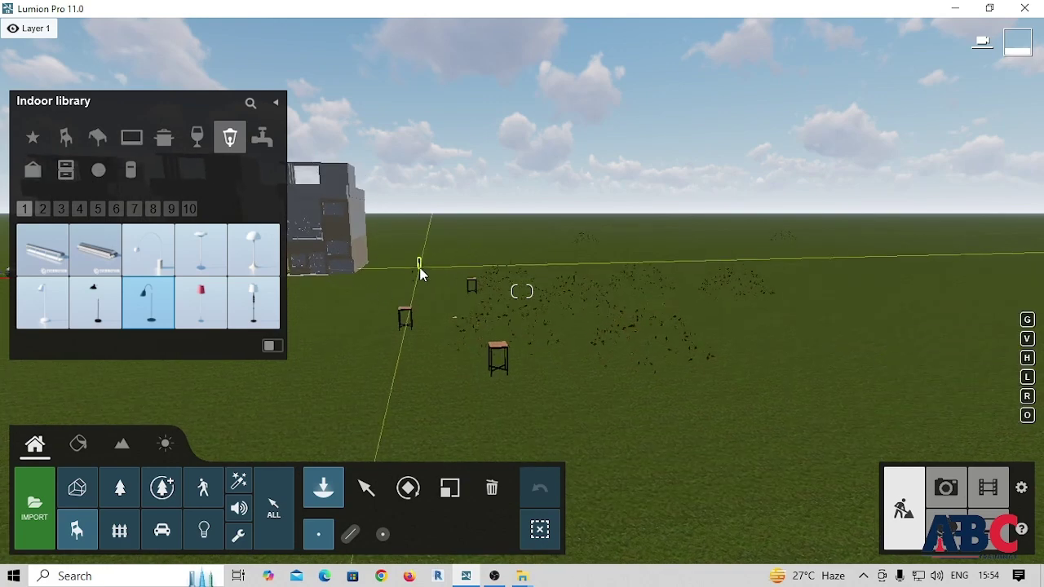
pyautogui.click(257, 281)
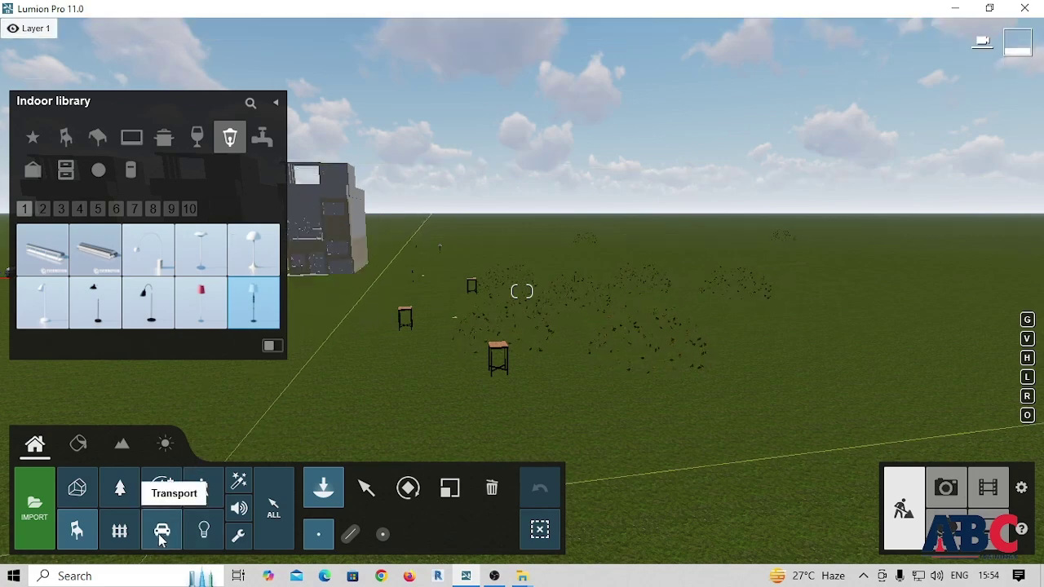
# Step: Show the Outdoor library's Furniture category listing park bench models
pyautogui.click(125, 543)
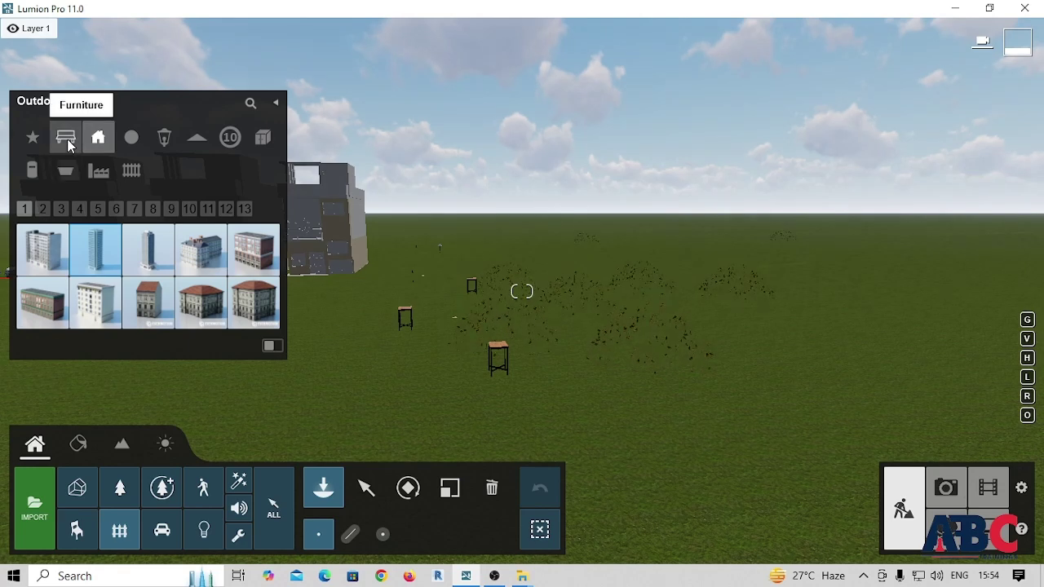
pyautogui.click(66, 139)
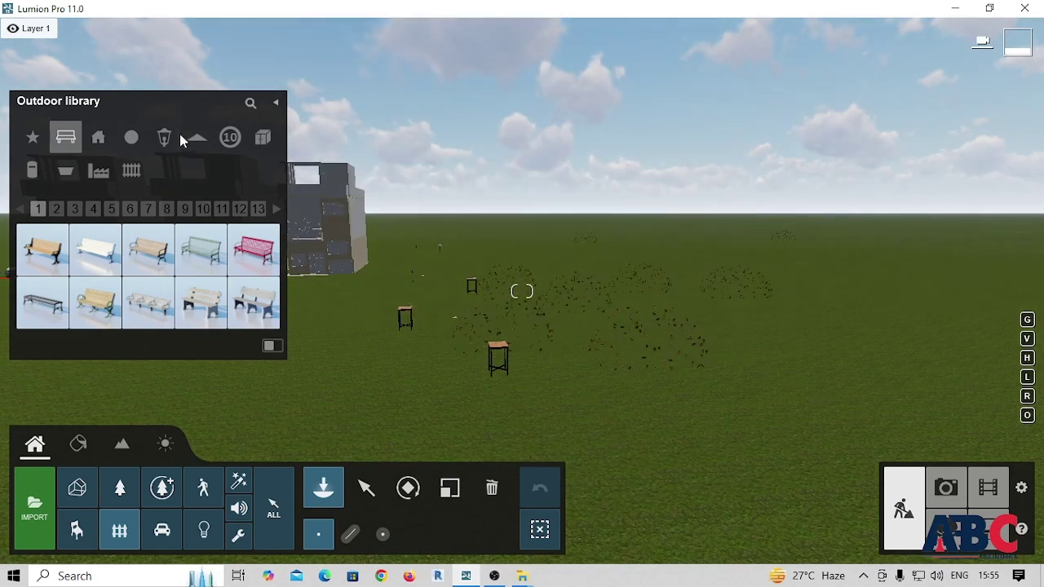
# Step: Place two ApartmentBlock 005 buildings side by side behind the trees
pyautogui.click(101, 139)
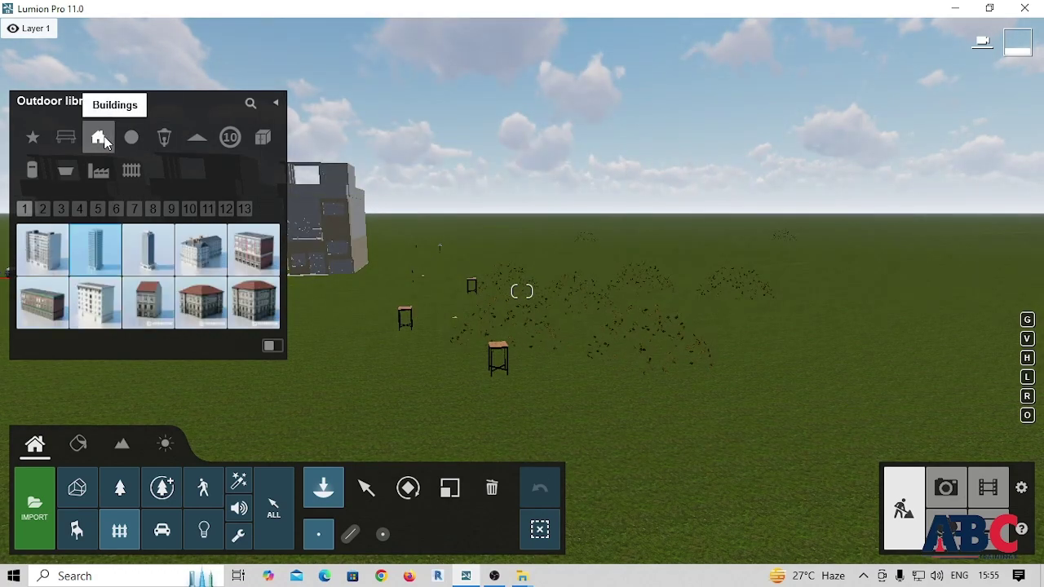
pyautogui.moveTo(254, 250)
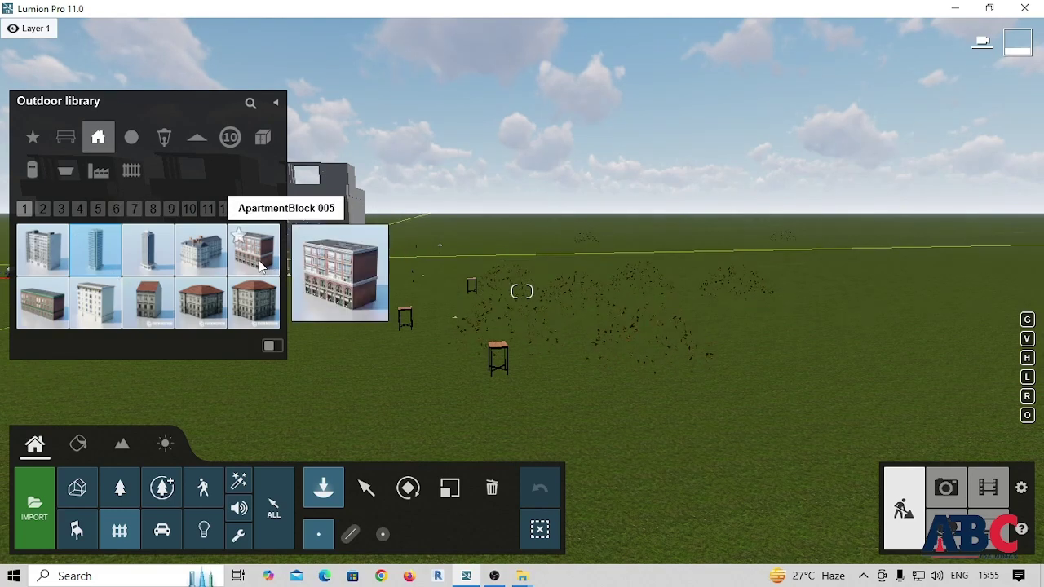
pyautogui.click(253, 269)
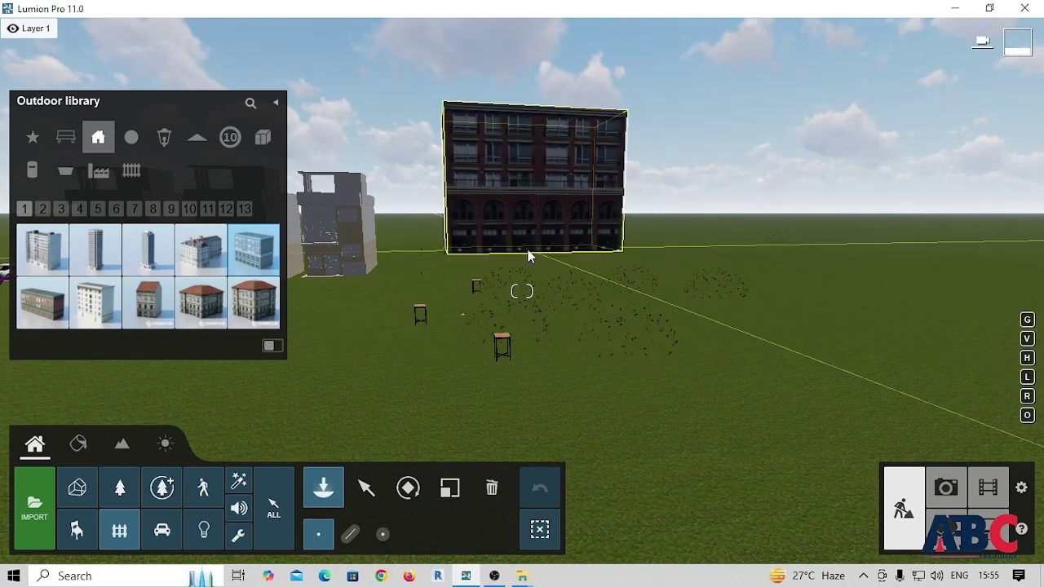
pyautogui.click(531, 252)
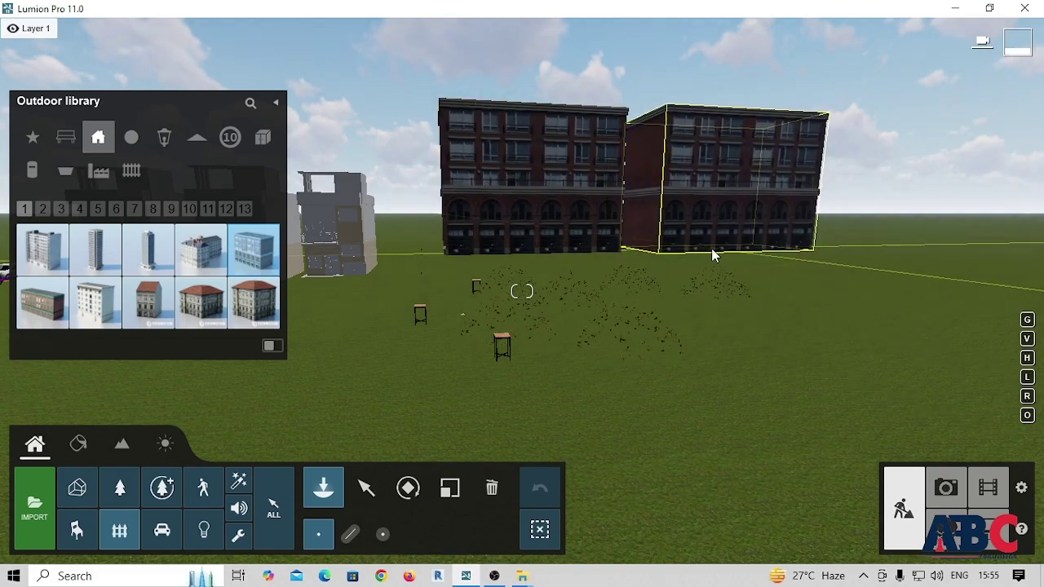
pyautogui.click(711, 248)
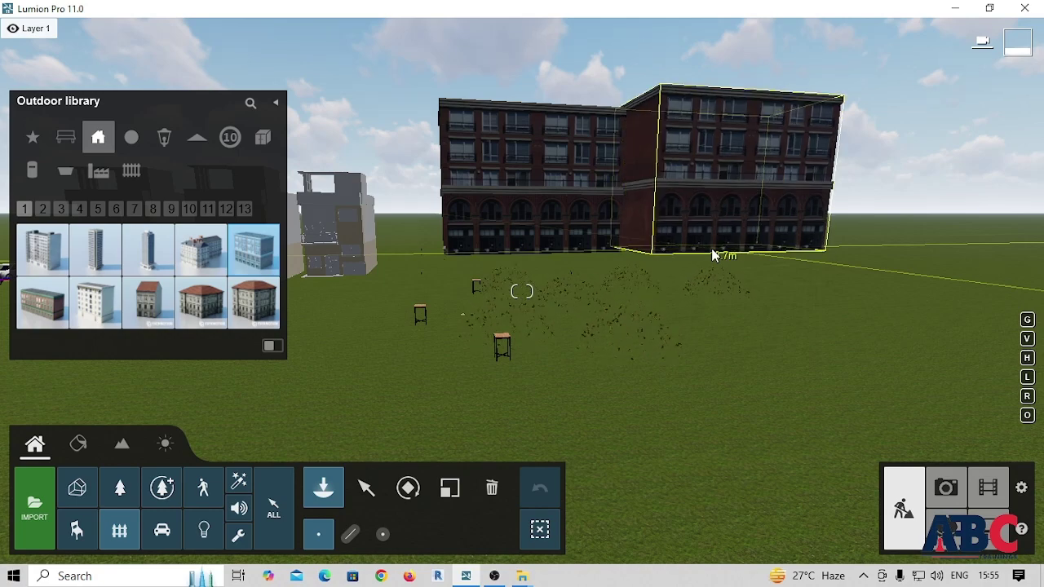